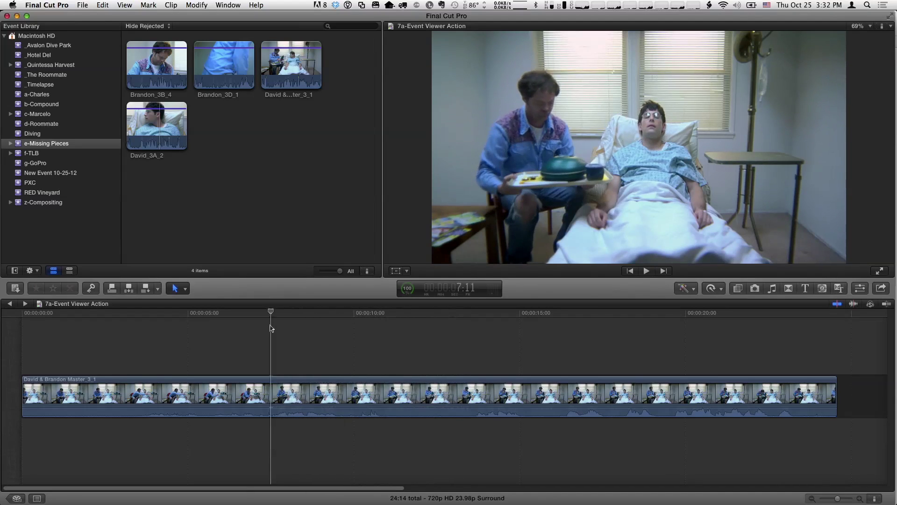
# Step: Play the David & Brandon Master_3_1 hospital scene and stop the playhead at 12:09
pyautogui.press('space')
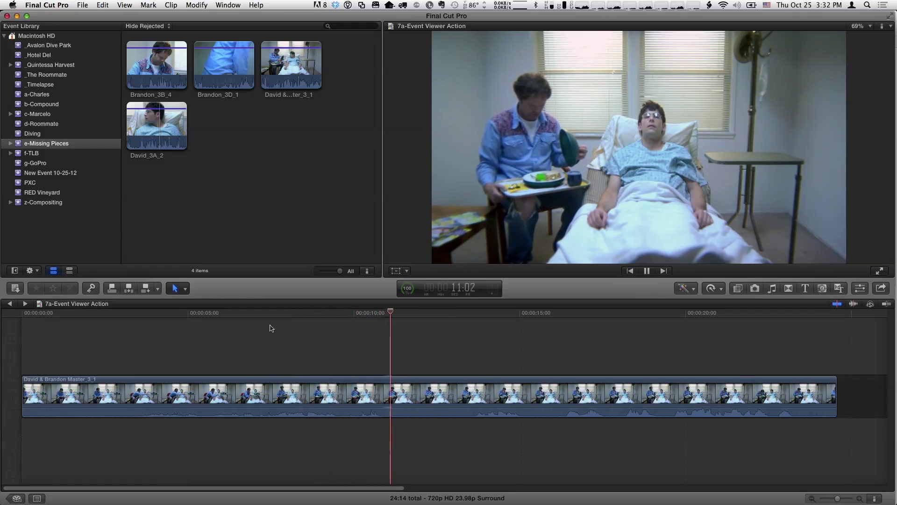
pyautogui.press('space')
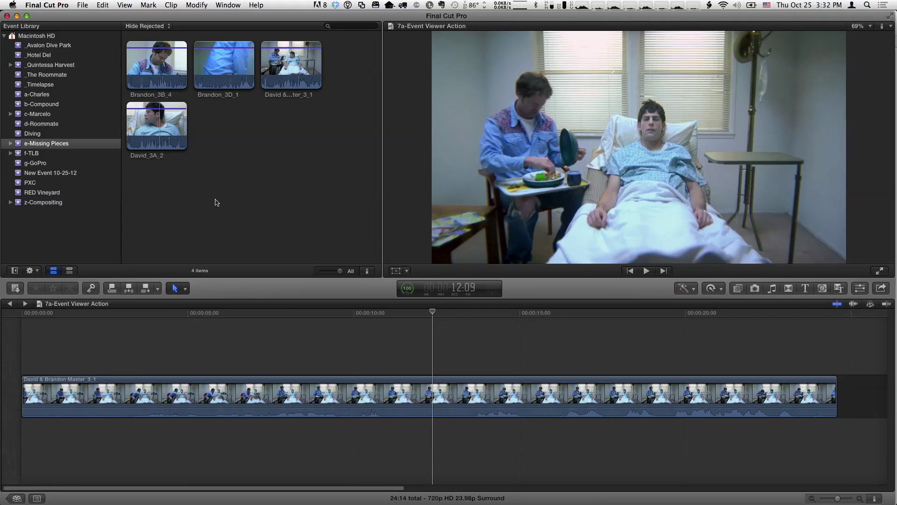
# Step: Choose Window > Show Event Viewer to show David_3A_2 beside the timeline image
pyautogui.click(226, 4)
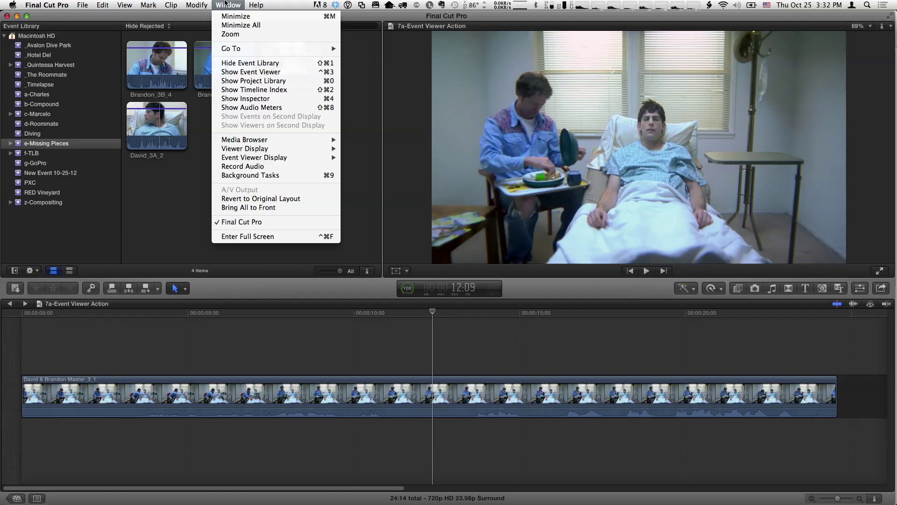
pyautogui.click(226, 3)
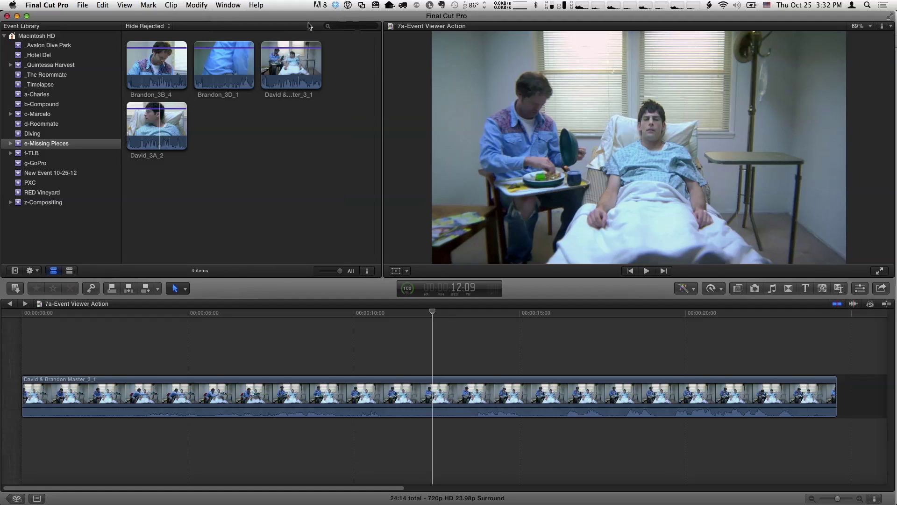
pyautogui.click(225, 4)
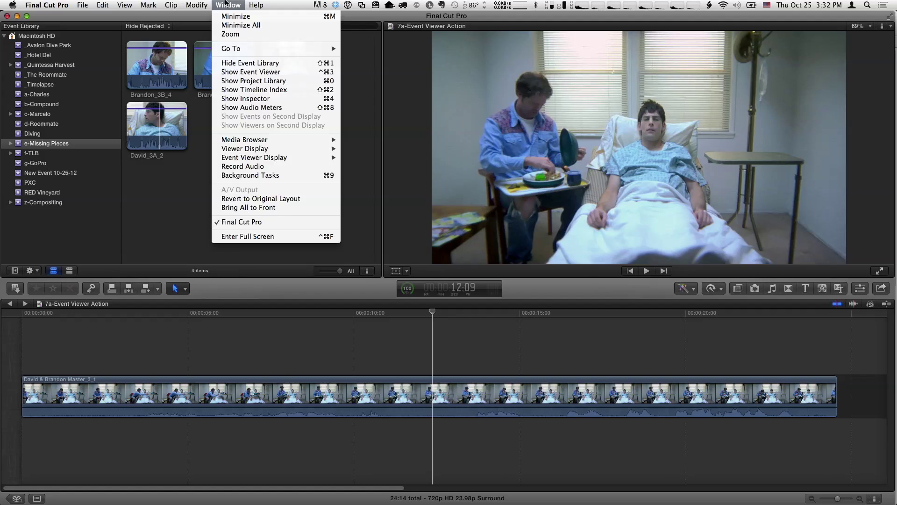
pyautogui.click(262, 73)
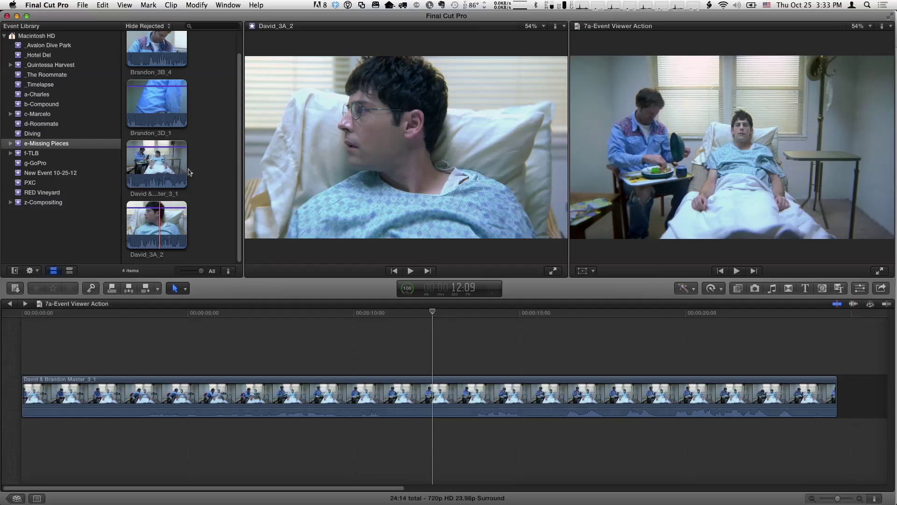
# Step: Play David_3A_2, set an out point, and overwrite 4:10 of it at 12:09
pyautogui.click(145, 226)
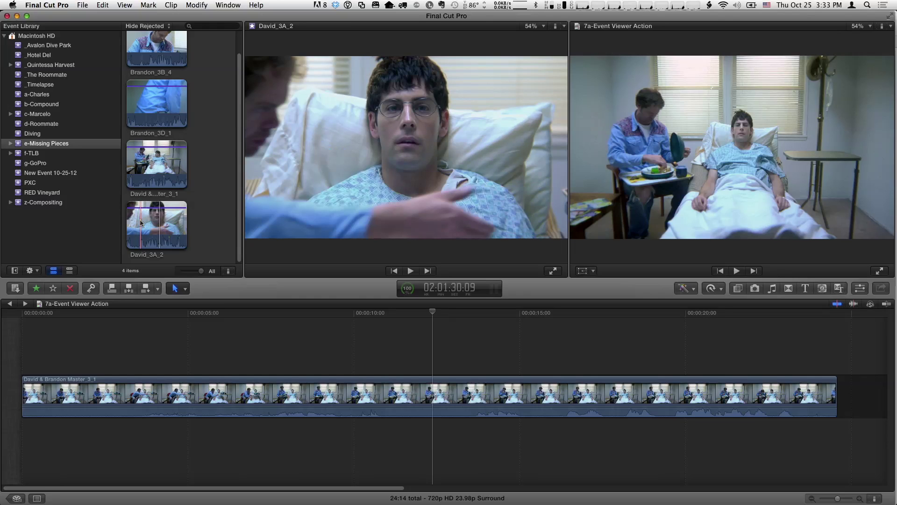
pyautogui.press('space')
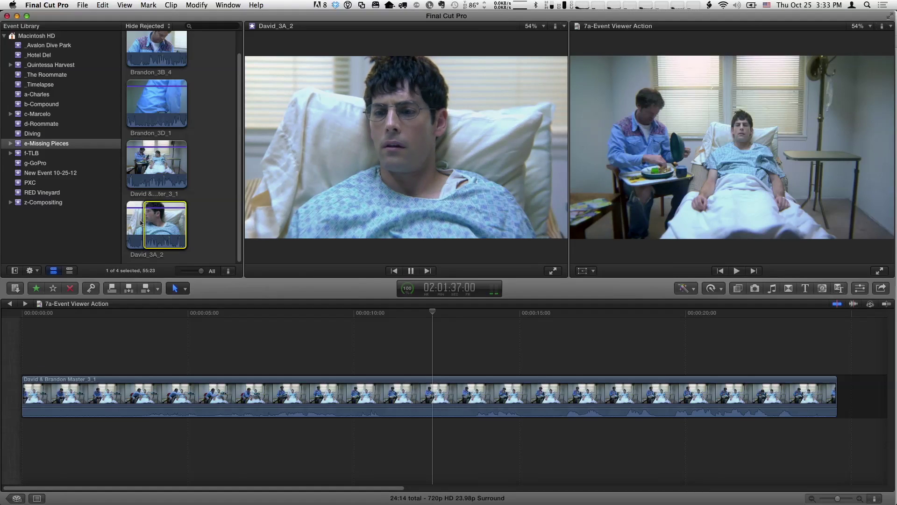
pyautogui.press('space')
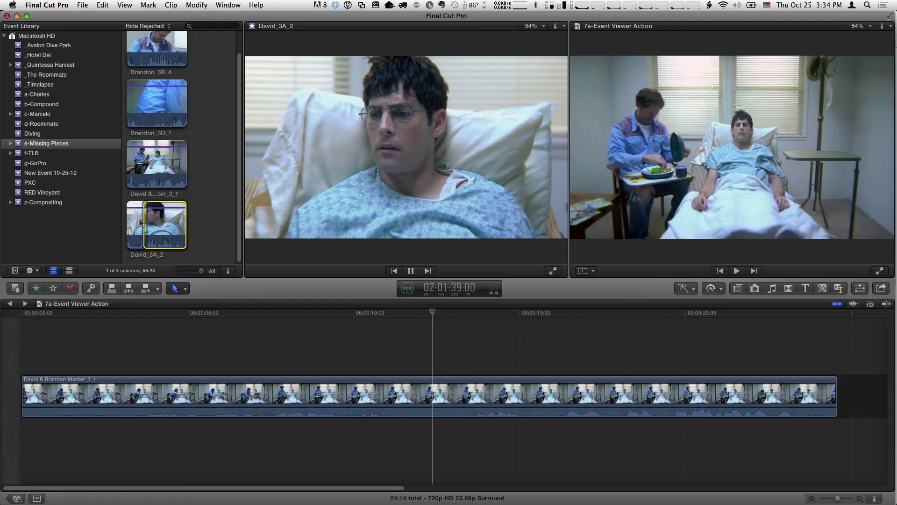
pyautogui.press('o')
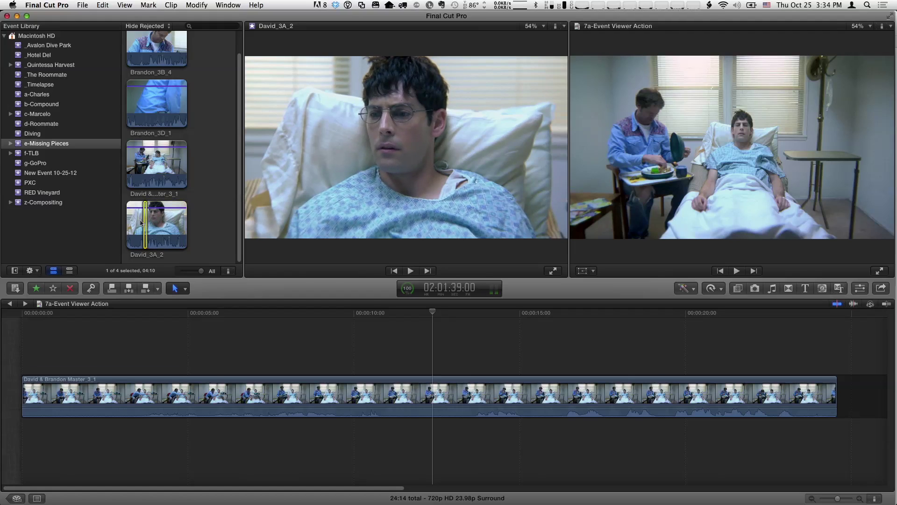
pyautogui.press('d')
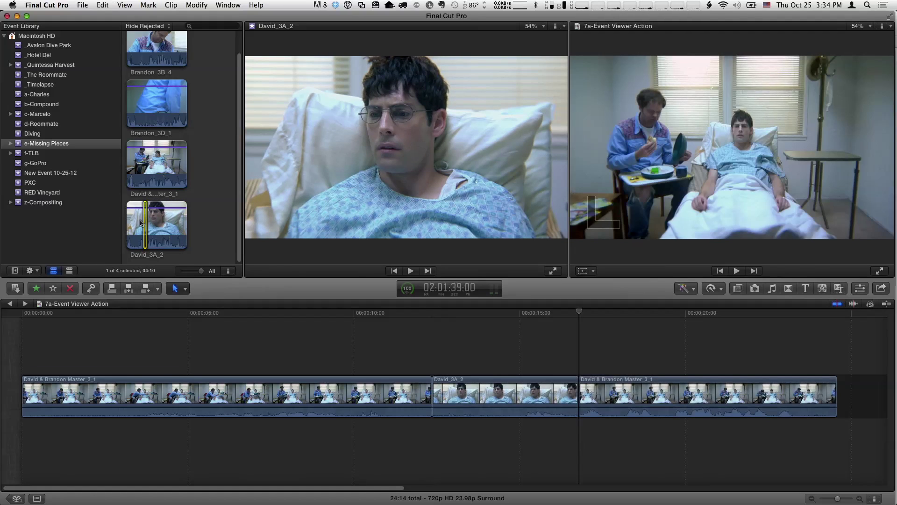
pyautogui.click(235, 315)
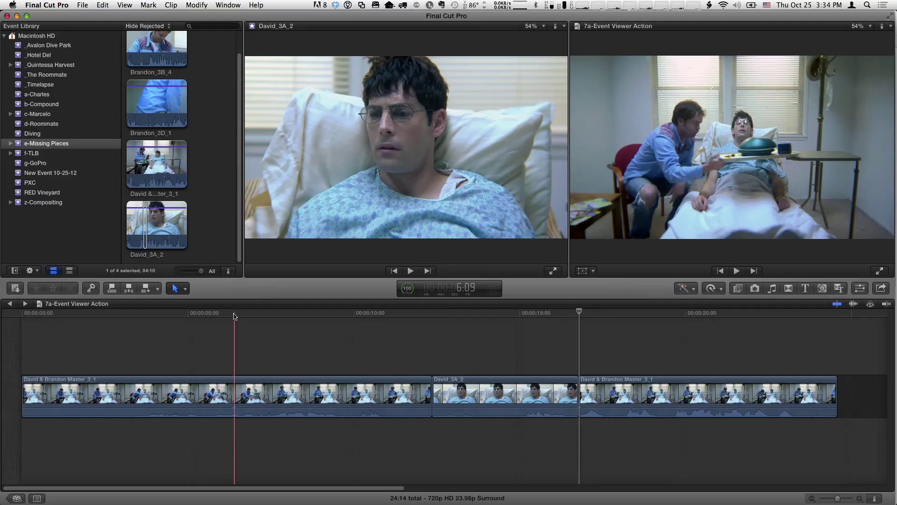
pyautogui.press('space')
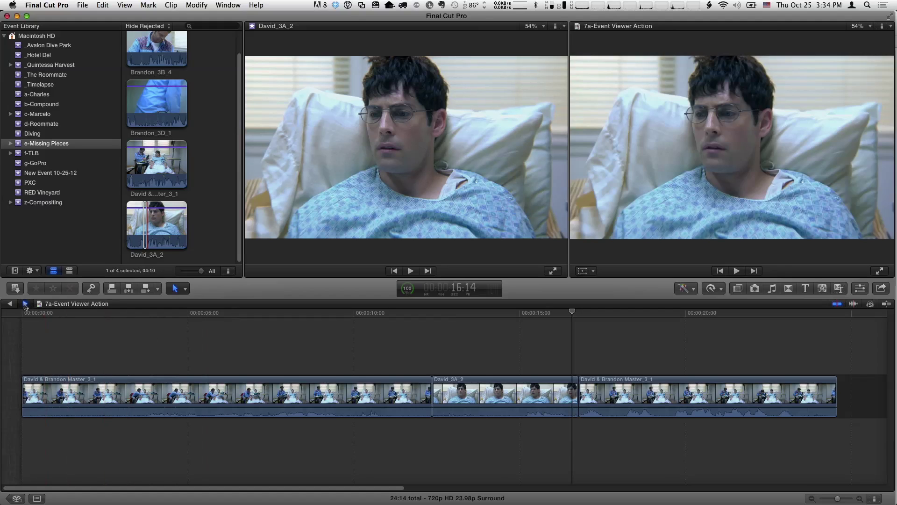
pyautogui.click(25, 303)
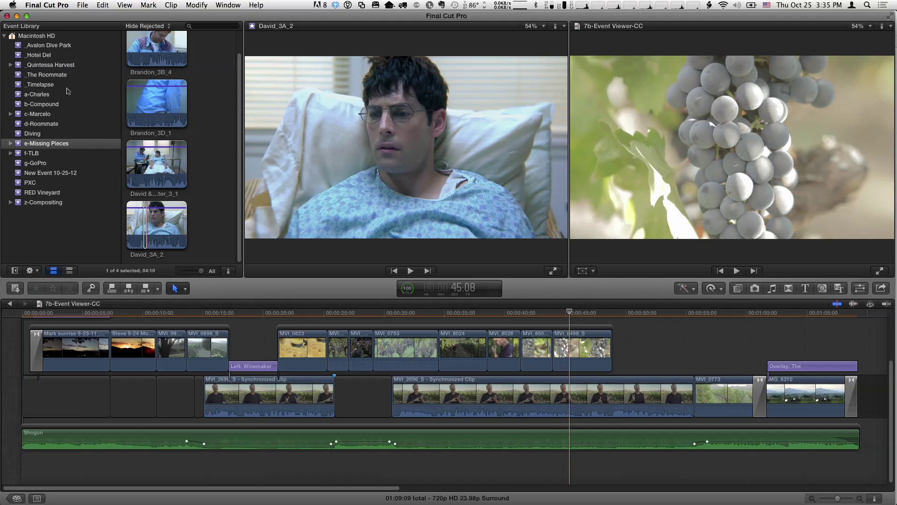
# Step: Select the a-Charles event and load the MVI_0753 grape clip into the Event Viewer
pyautogui.click(41, 94)
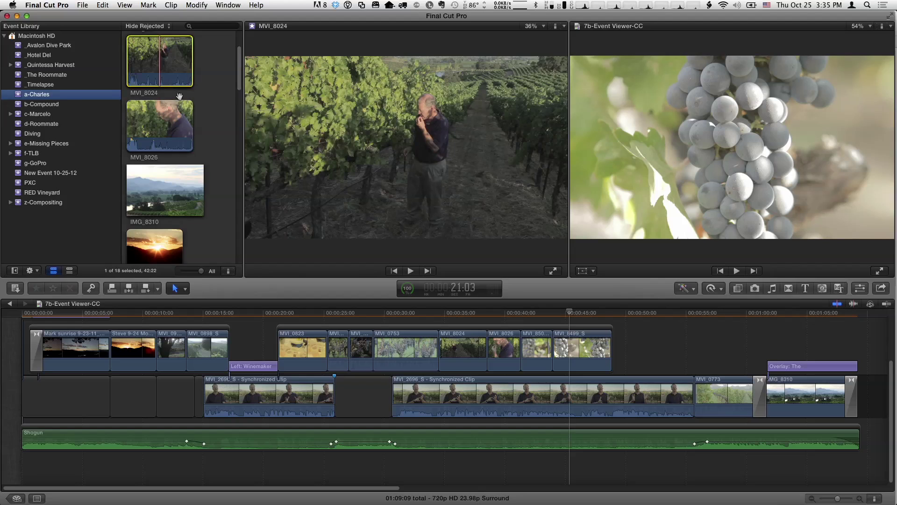
pyautogui.scroll(-5, 174, 185)
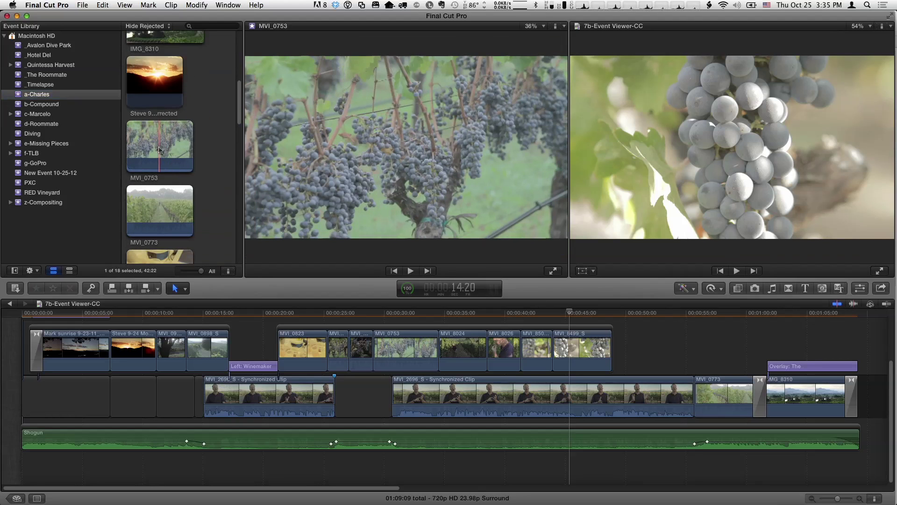
pyautogui.click(160, 150)
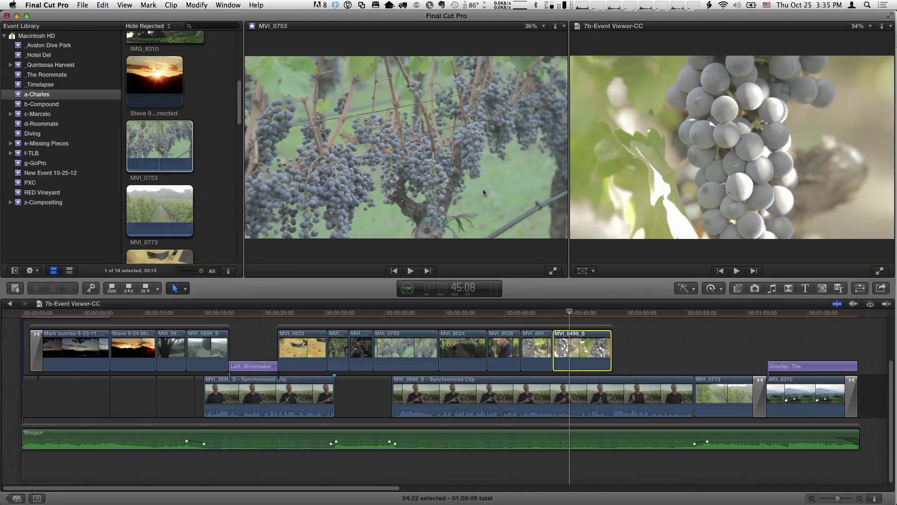
# Step: Show video scopes in both viewers and set the timeline viewer's scope to Vertical Layout
pyautogui.click(891, 27)
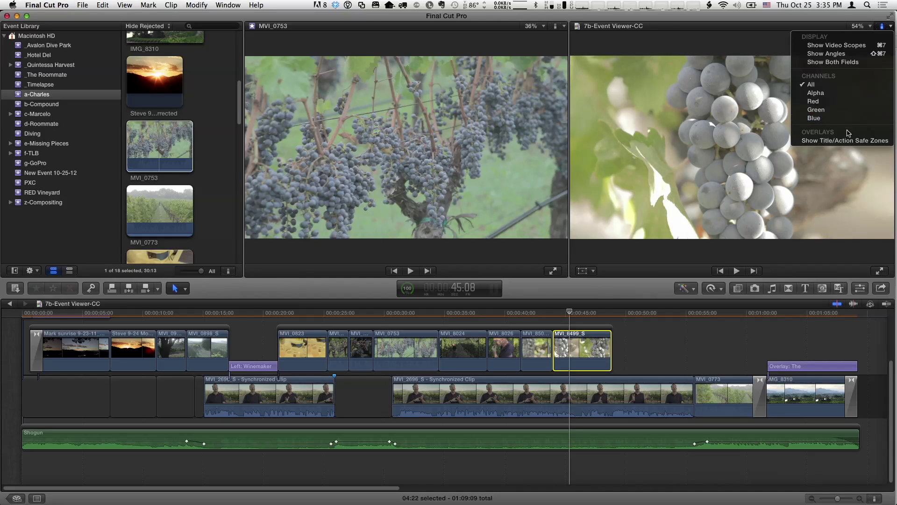
pyautogui.click(842, 49)
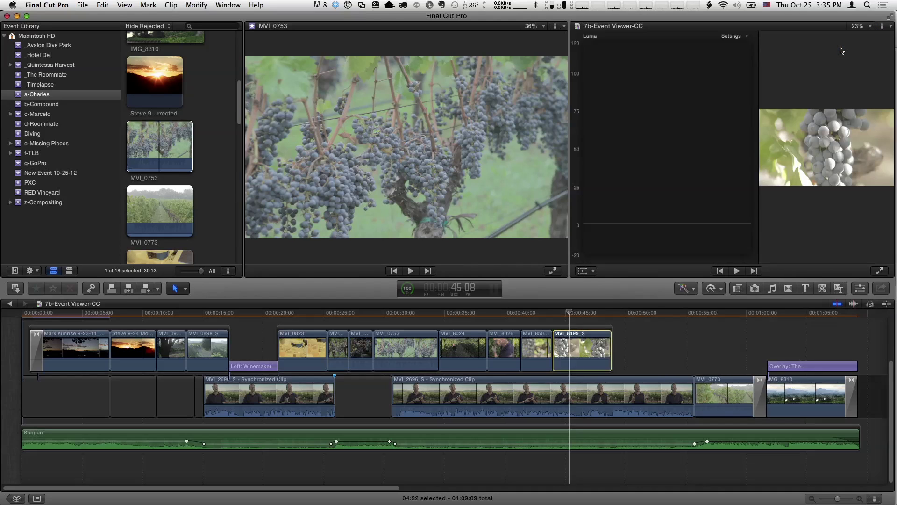
pyautogui.click(564, 27)
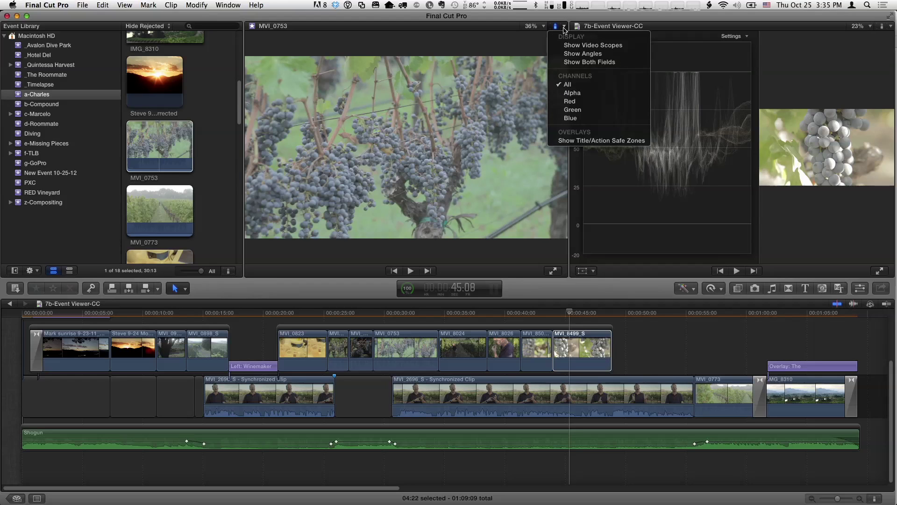
pyautogui.click(568, 44)
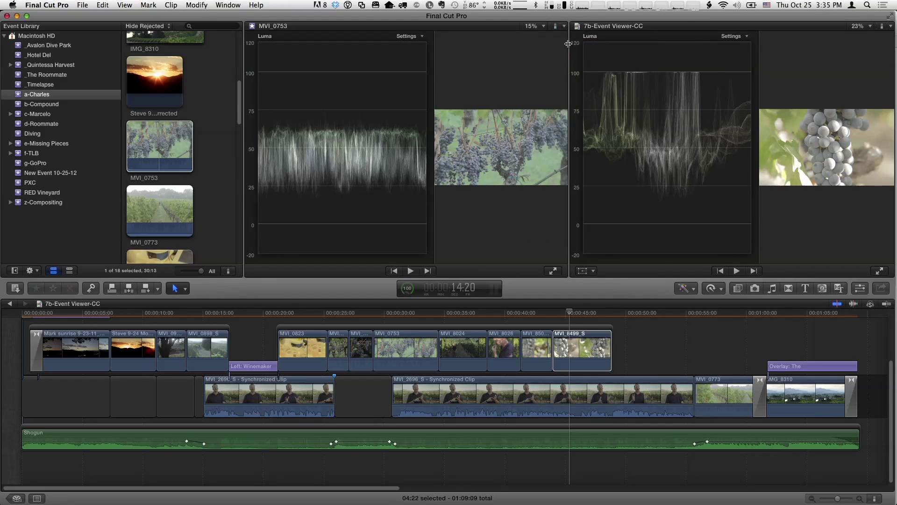
pyautogui.click(746, 38)
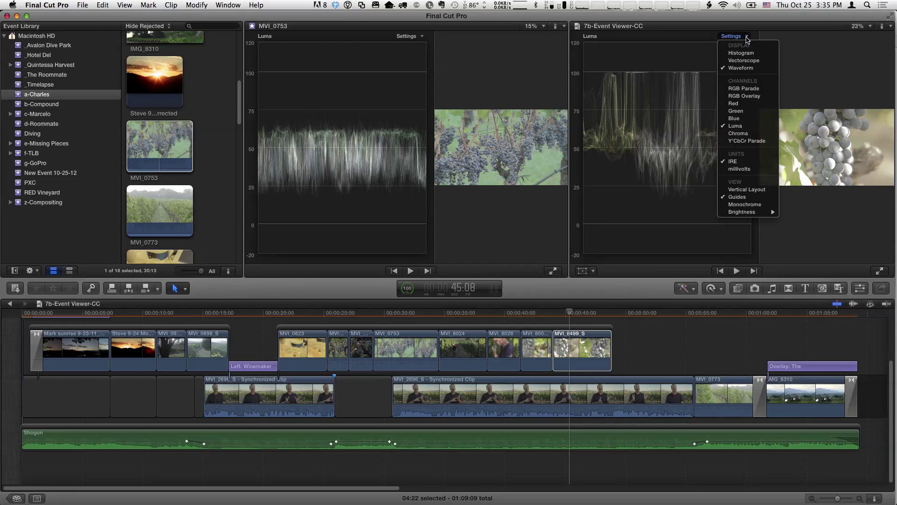
pyautogui.click(756, 190)
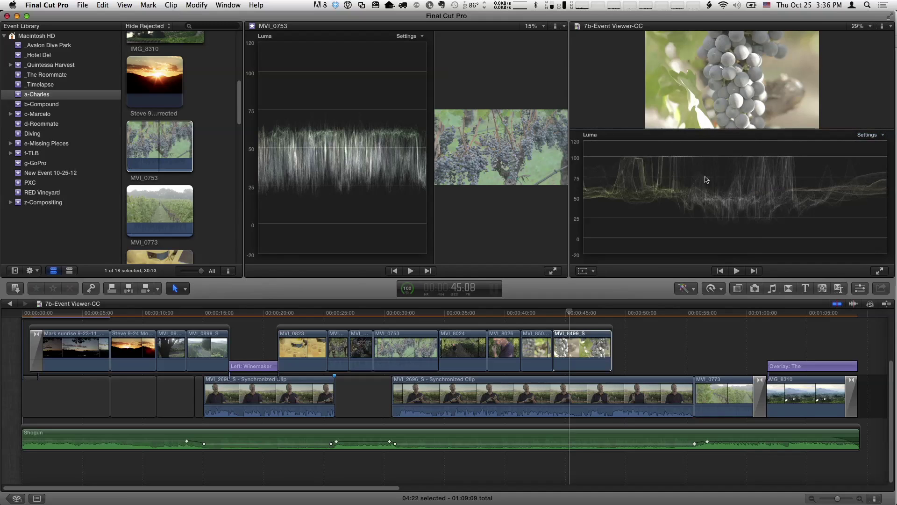
# Step: Set the Event Viewer's scope to Vertical Layout and widen the left viewer to match the right
pyautogui.click(423, 37)
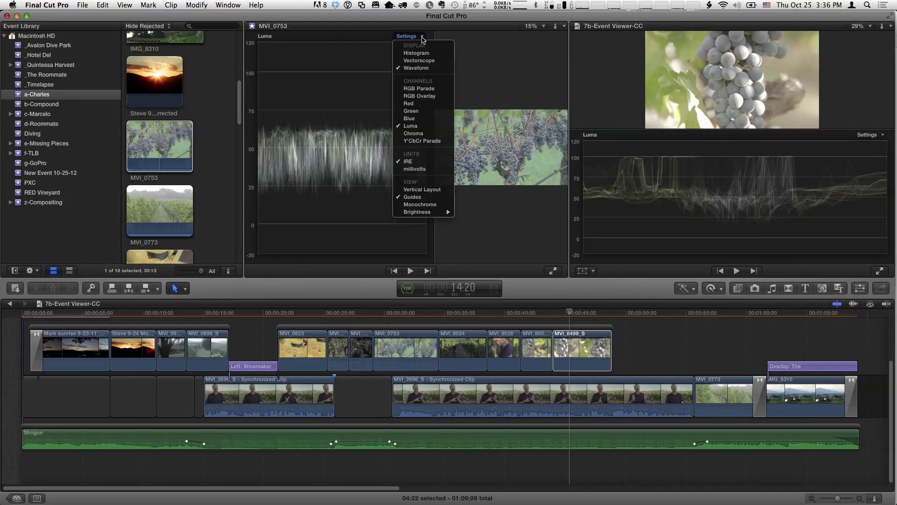
pyautogui.click(429, 189)
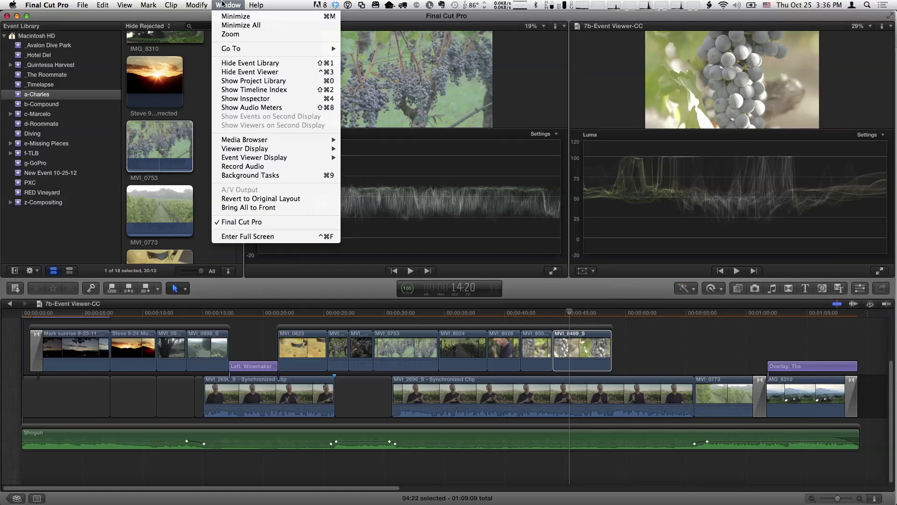
pyautogui.click(222, 5)
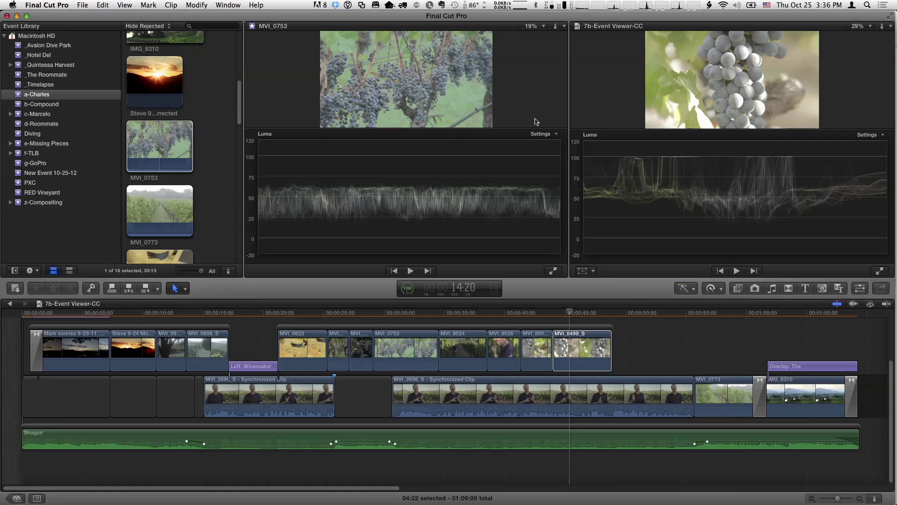
pyautogui.moveTo(571, 112)
pyautogui.mouseDown()
pyautogui.moveTo(501, 113)
pyautogui.moveTo(586, 113)
pyautogui.moveTo(562, 114)
pyautogui.mouseUp()
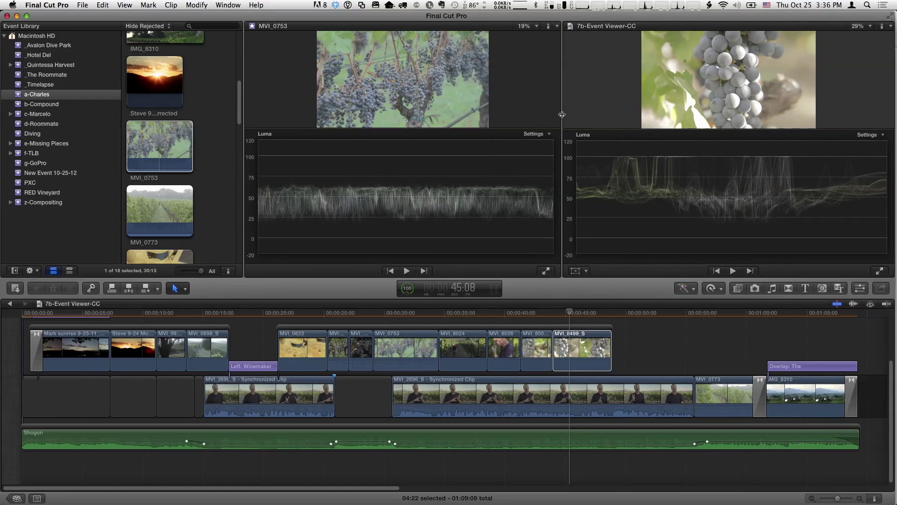
# Step: Hide the Event Library, resize the browser and viewers, and show the Inspector
pyautogui.click(14, 271)
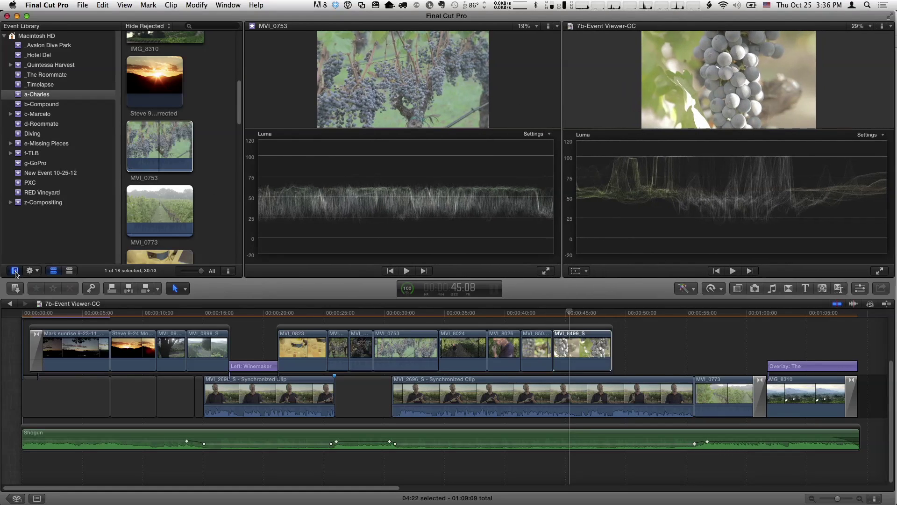
pyautogui.moveTo(242, 180); pyautogui.dragTo(151, 186)
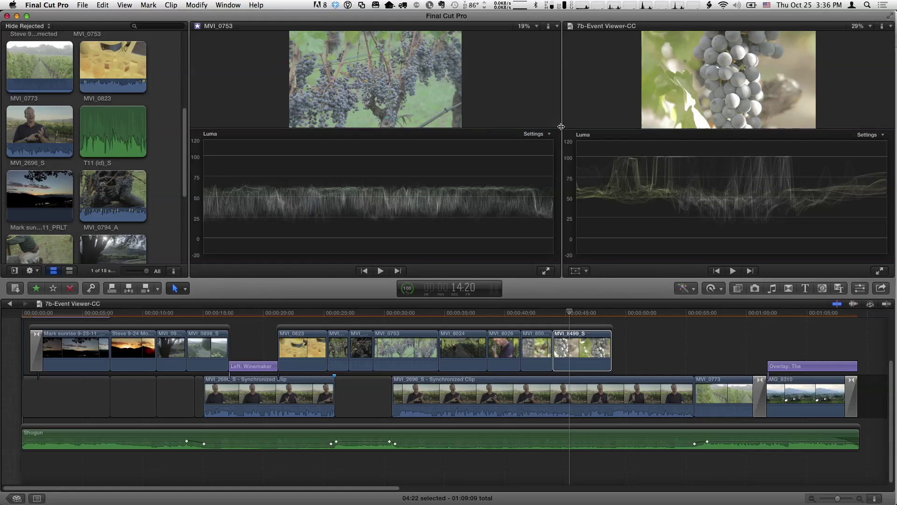
pyautogui.moveTo(561, 126); pyautogui.dragTo(468, 127)
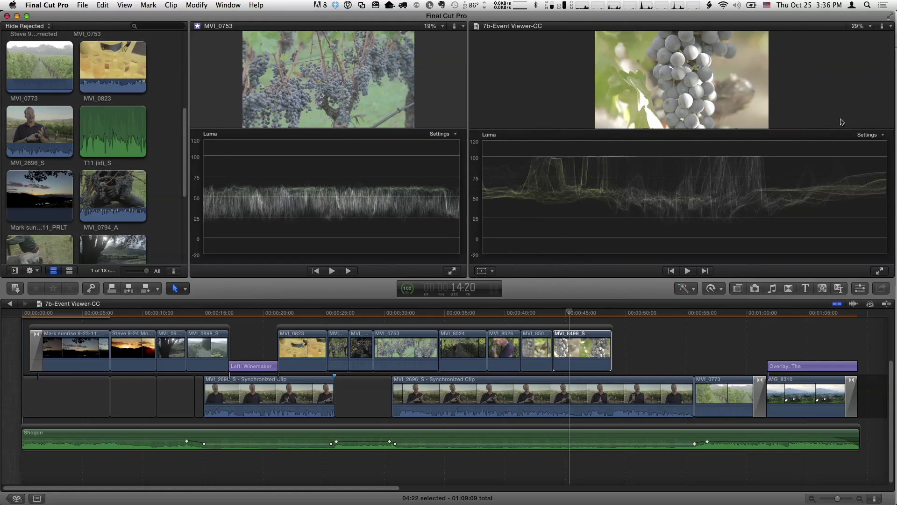
pyautogui.click(860, 288)
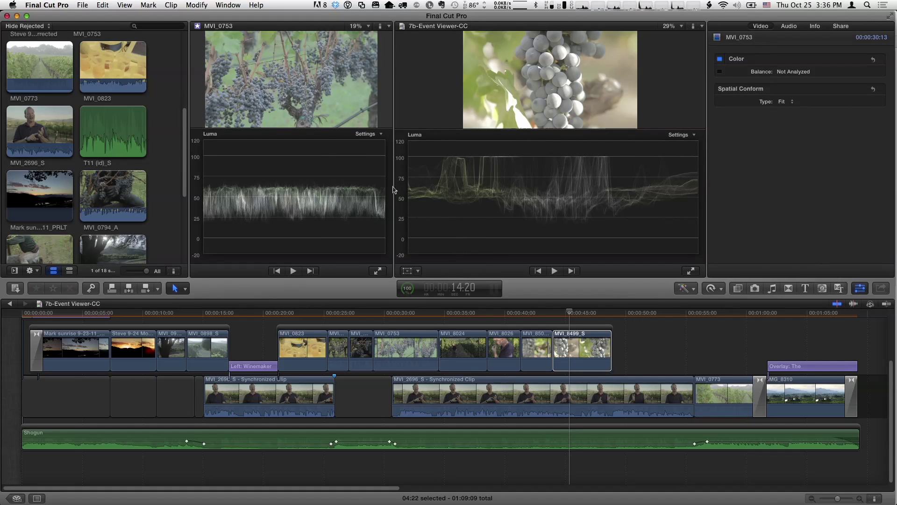
pyautogui.moveTo(395, 190); pyautogui.dragTo(442, 186)
# Step: Grade MVI_8499_S: highlights −26%, shadows 7%, midtones −17% exposure, global saturation 8%
pyautogui.click(581, 349)
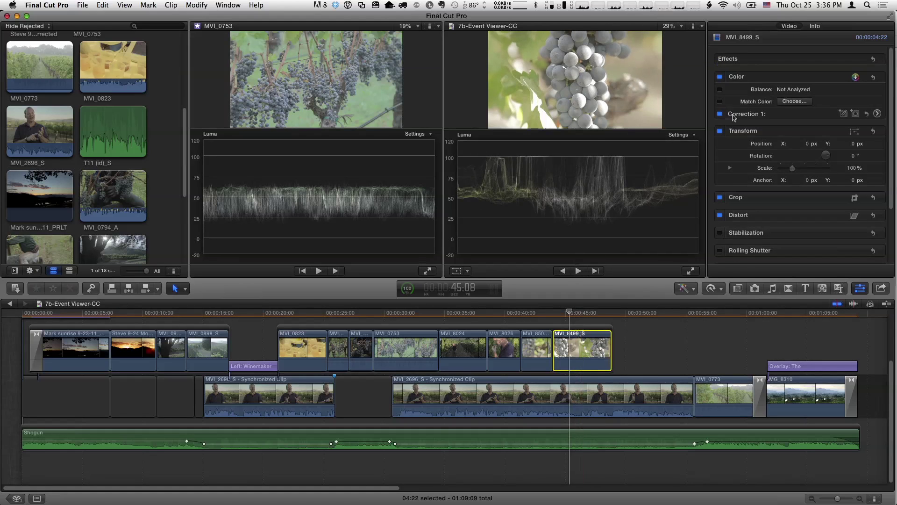
pyautogui.click(877, 113)
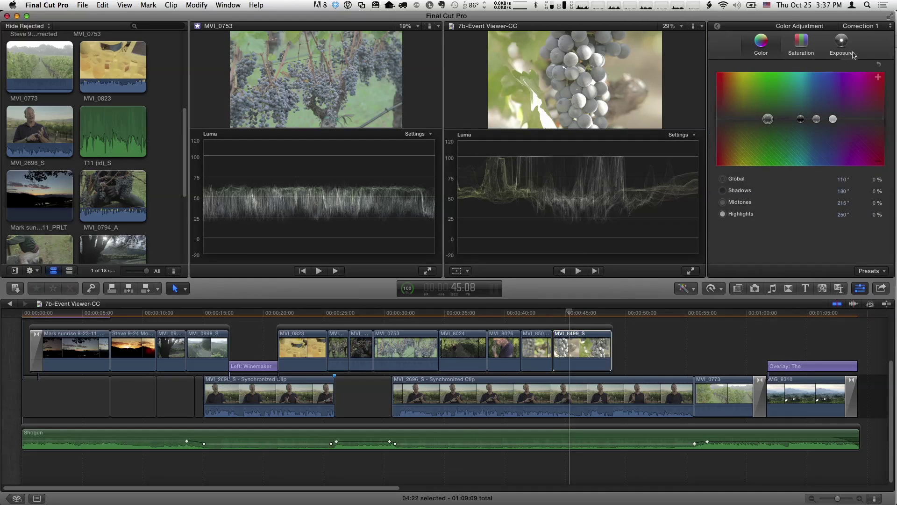
pyautogui.click(846, 40)
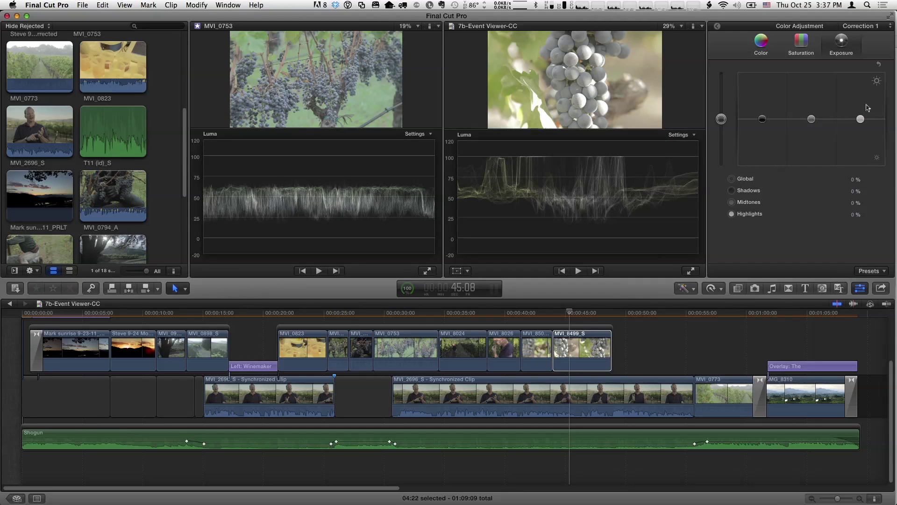
pyautogui.moveTo(864, 121); pyautogui.dragTo(863, 133)
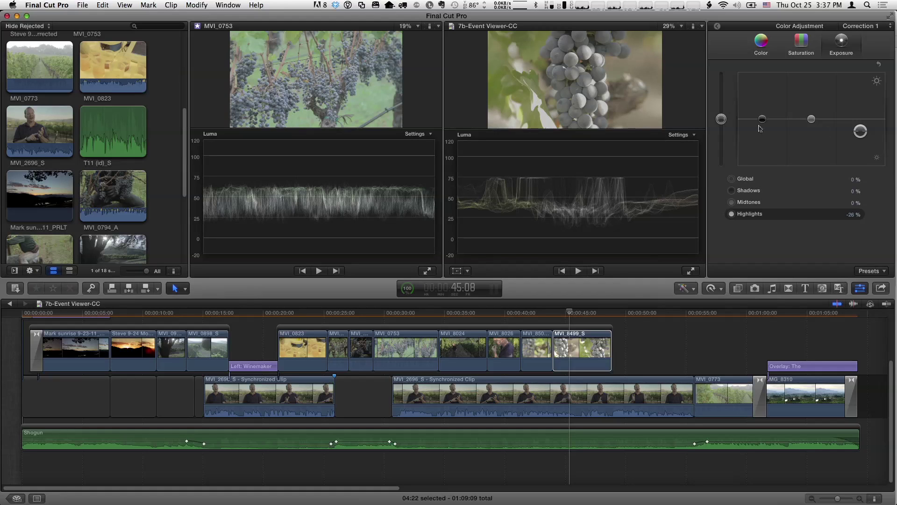
pyautogui.moveTo(764, 122); pyautogui.dragTo(764, 120)
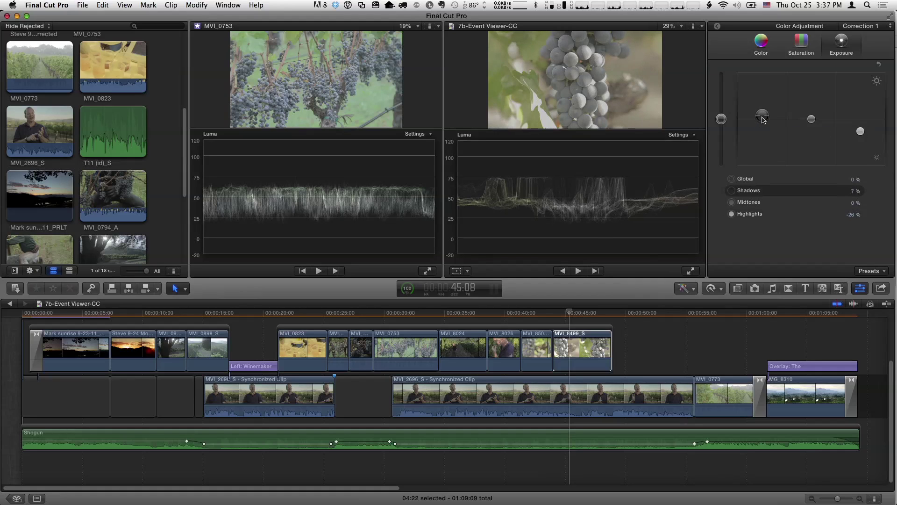
pyautogui.moveTo(812, 120); pyautogui.dragTo(813, 127)
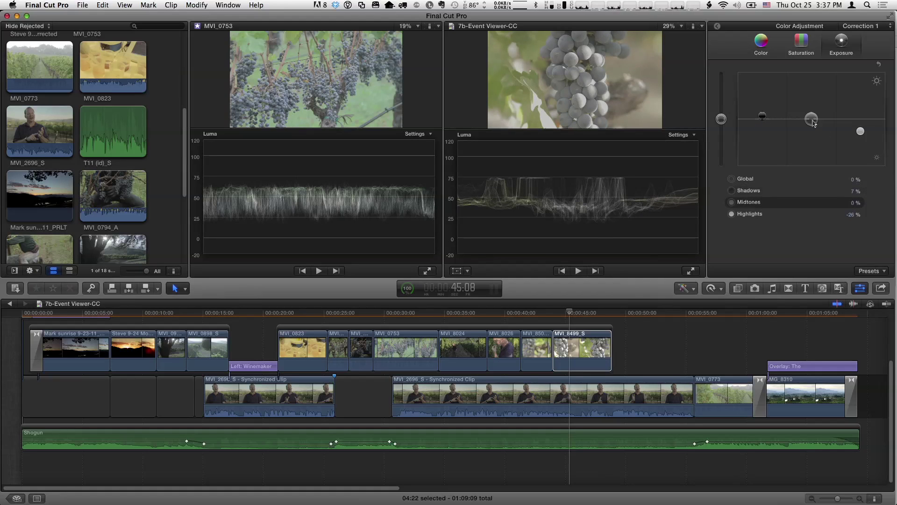
pyautogui.moveTo(814, 127); pyautogui.dragTo(813, 131)
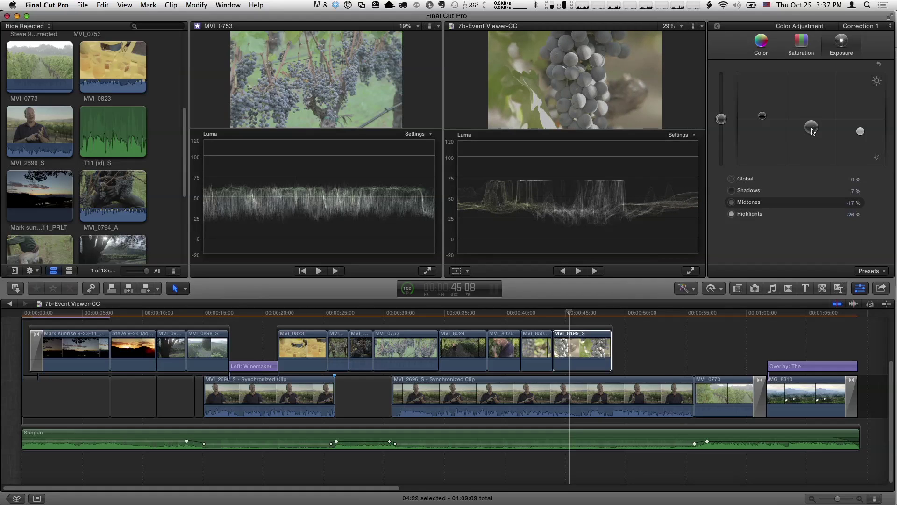
pyautogui.click(798, 43)
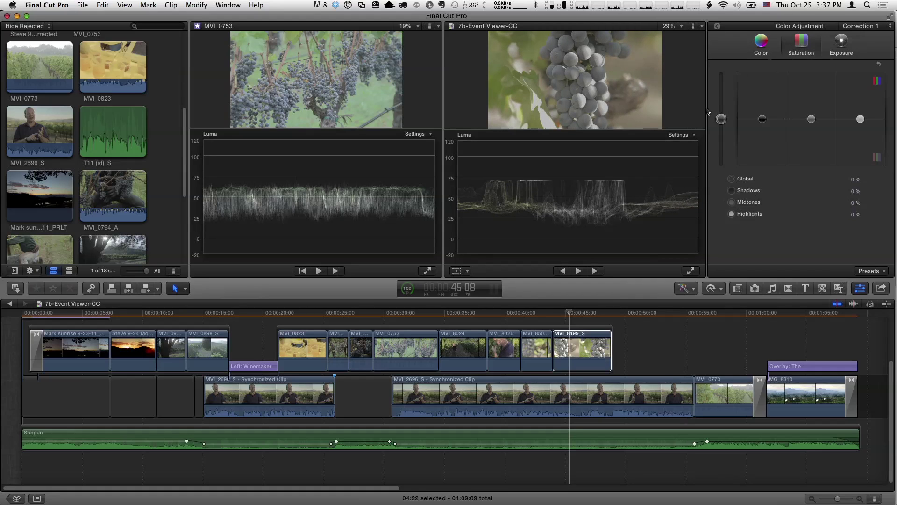
pyautogui.moveTo(725, 119); pyautogui.dragTo(725, 109)
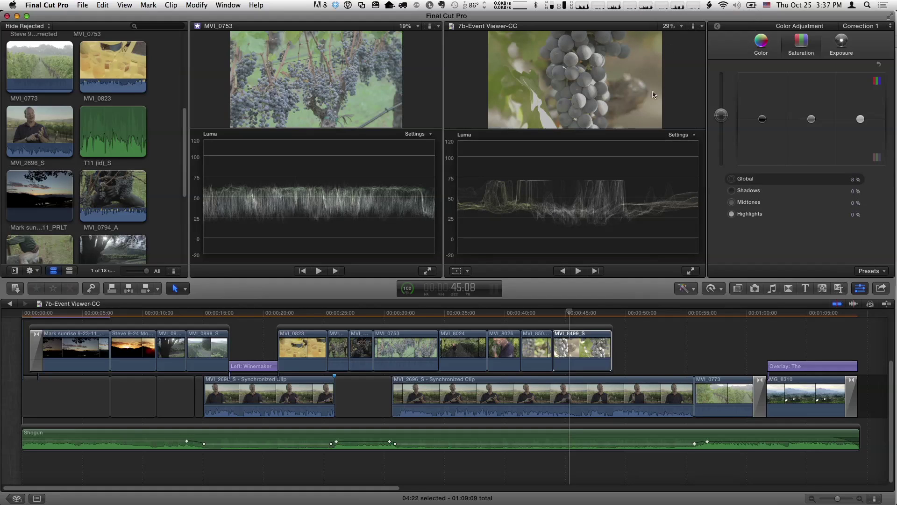
# Step: Switch the left viewer's MVI_0753 scope to RGB Parade
pyautogui.click(665, 135)
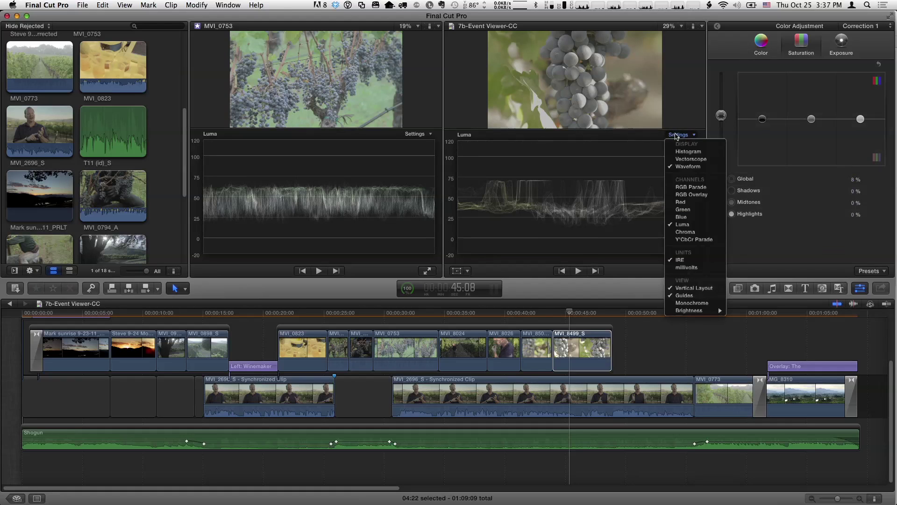
pyautogui.click(401, 146)
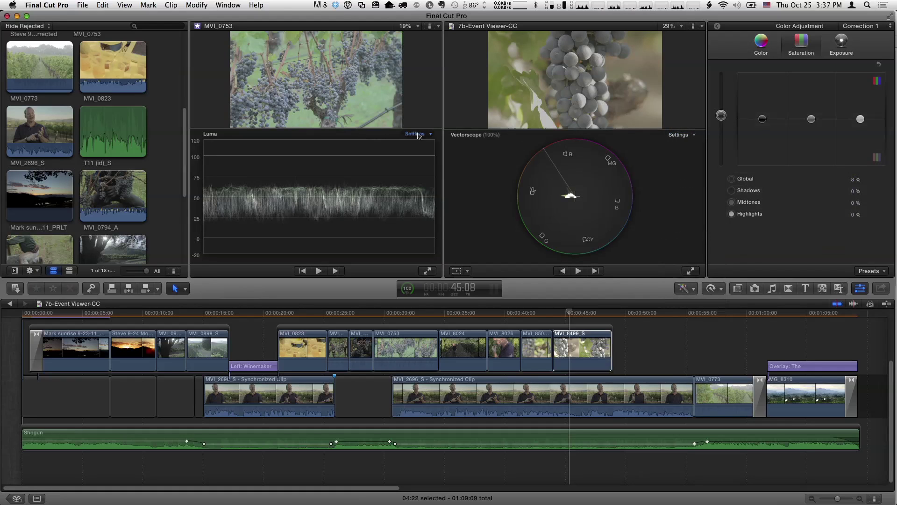
pyautogui.click(415, 134)
pyautogui.click(415, 159)
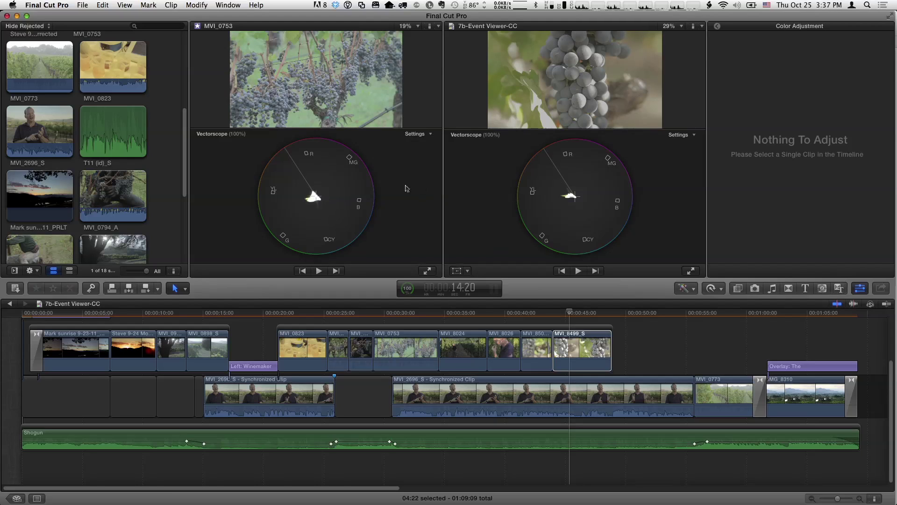
pyautogui.click(420, 134)
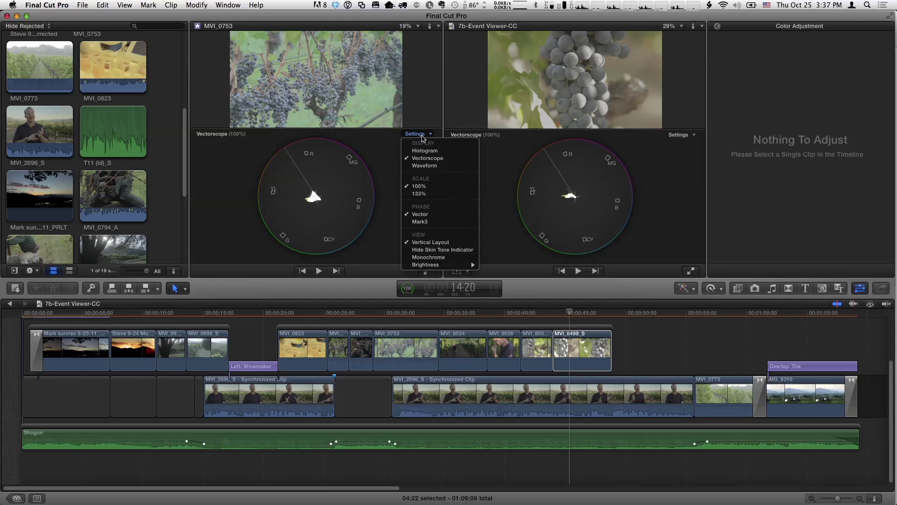
pyautogui.click(431, 166)
pyautogui.click(415, 134)
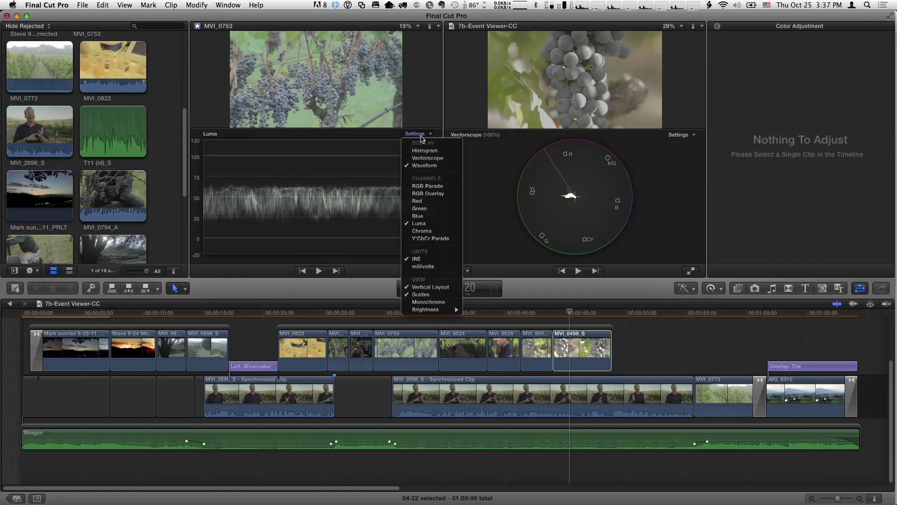
pyautogui.click(431, 187)
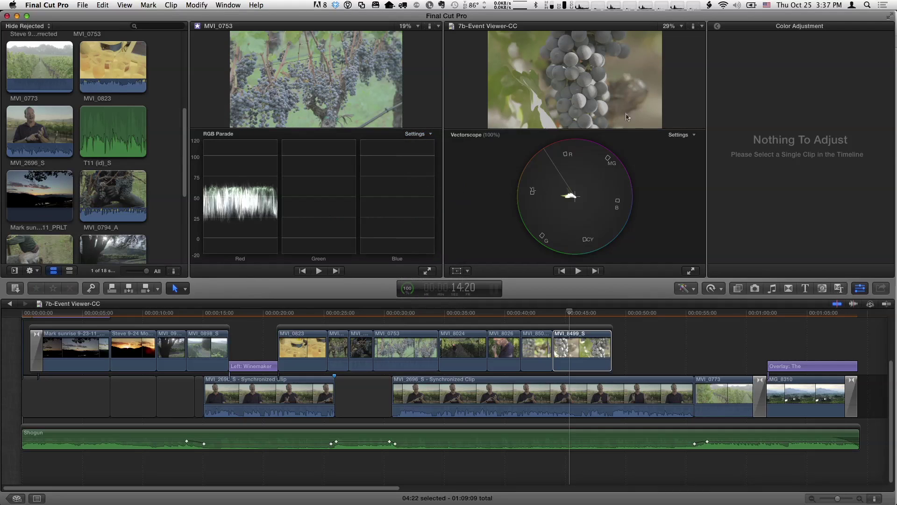
# Step: Switch the timeline viewer's scope to RGB Parade and select MVI_8499_S for correction
pyautogui.click(684, 136)
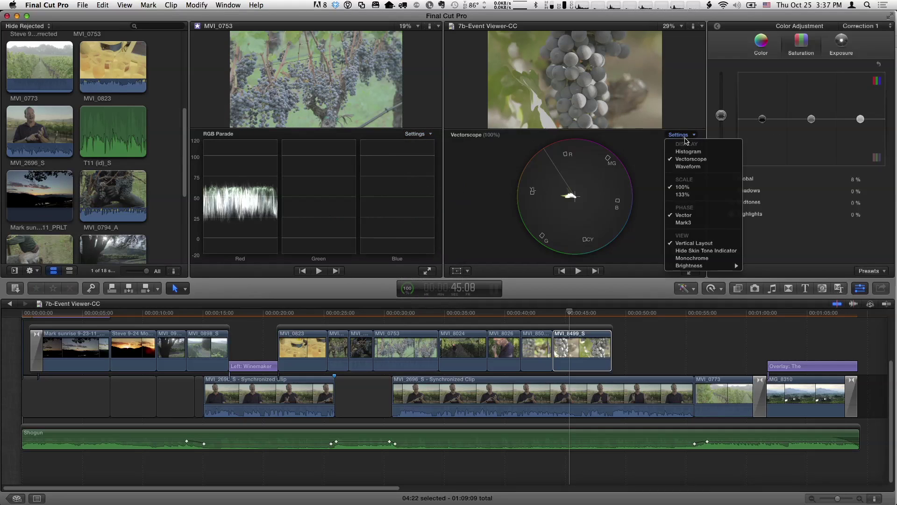
pyautogui.click(689, 167)
pyautogui.click(682, 135)
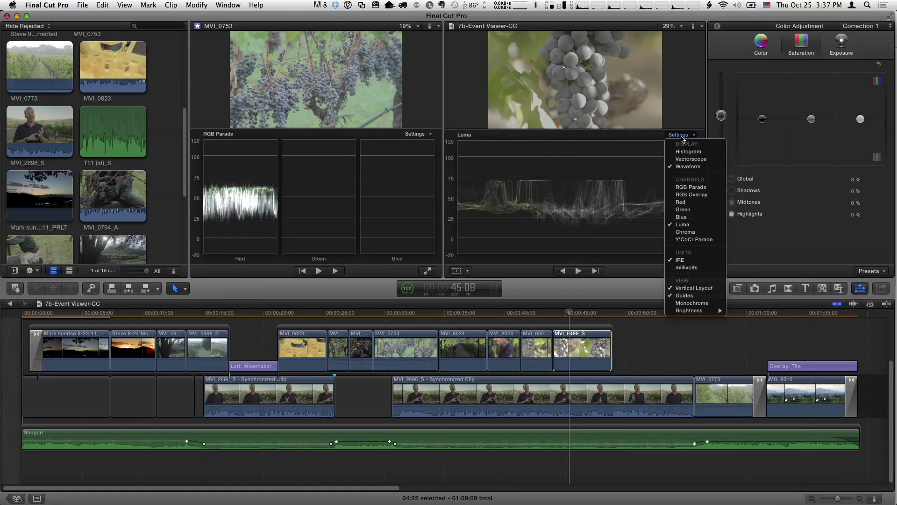
pyautogui.click(690, 187)
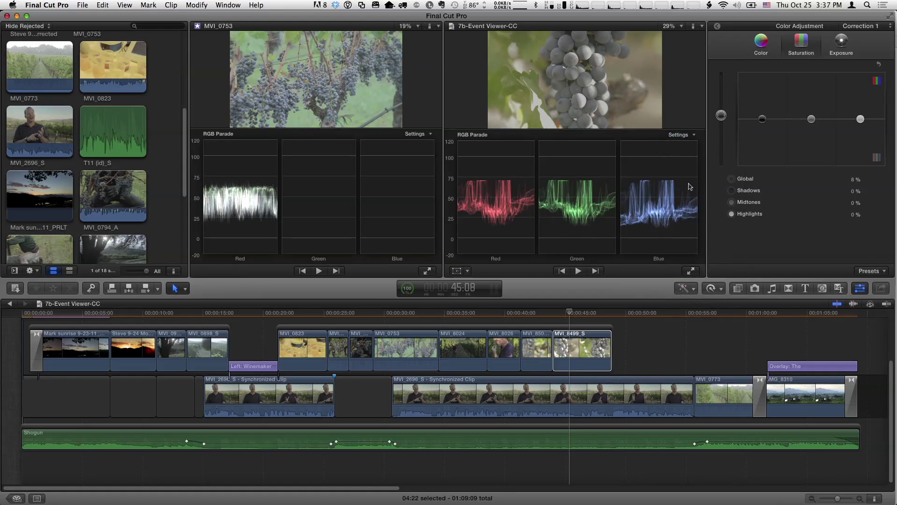
pyautogui.click(571, 350)
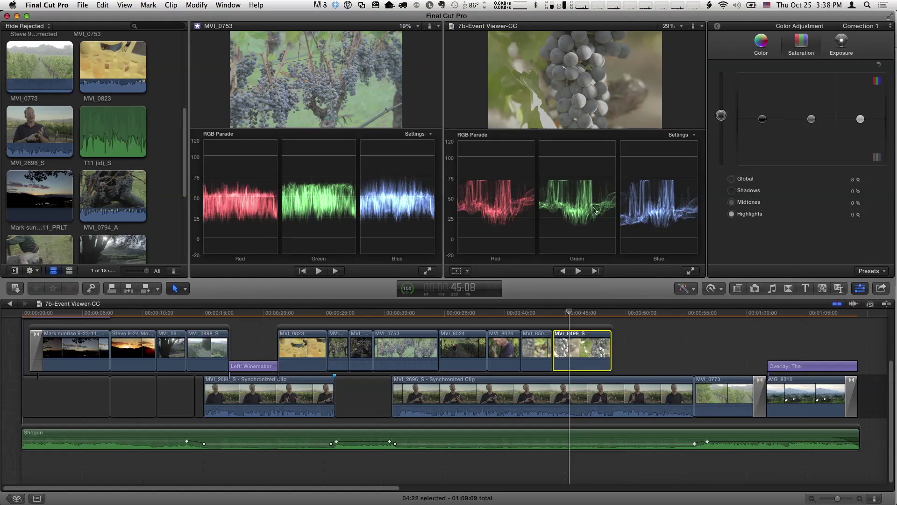
pyautogui.click(768, 45)
# Step: Shift the MVI_8499_S shadow hue toward blue, then select the neighbouring MVI_8500_S2 clip
pyautogui.moveTo(801, 119); pyautogui.dragTo(829, 121)
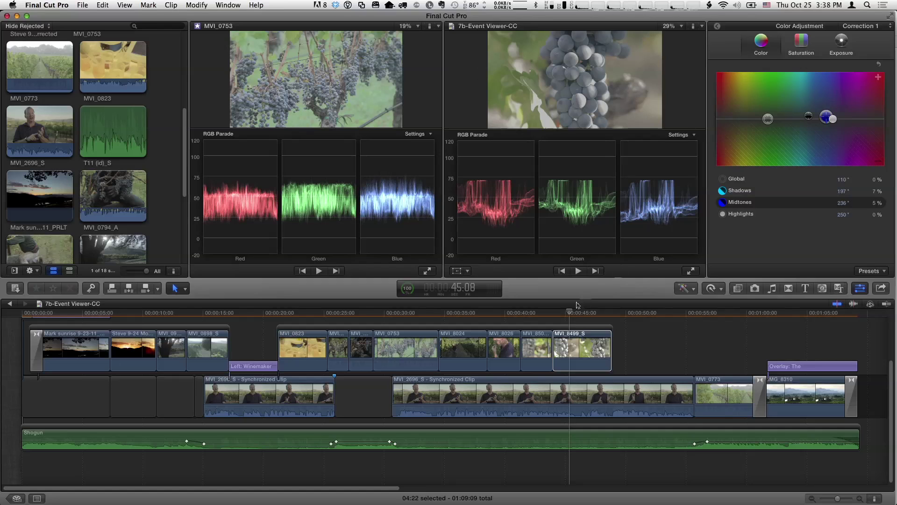
pyautogui.moveTo(575, 312); pyautogui.dragTo(540, 314)
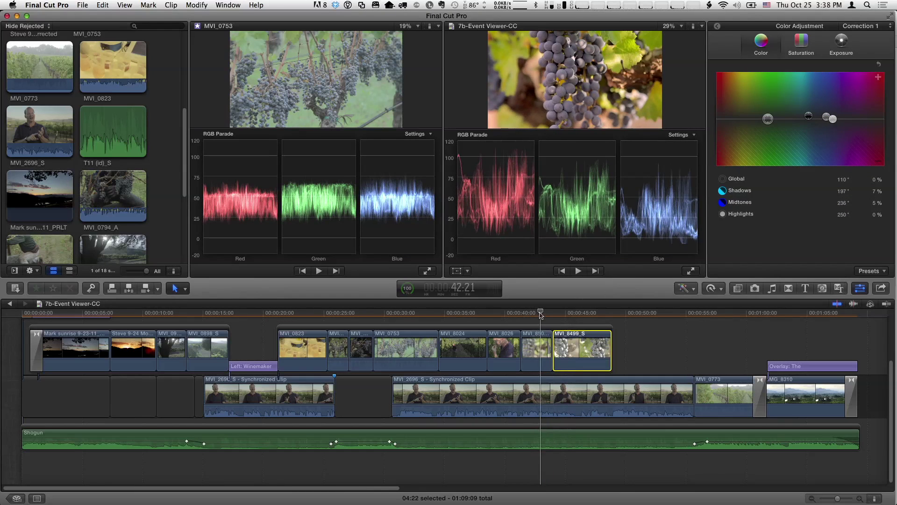
pyautogui.click(541, 355)
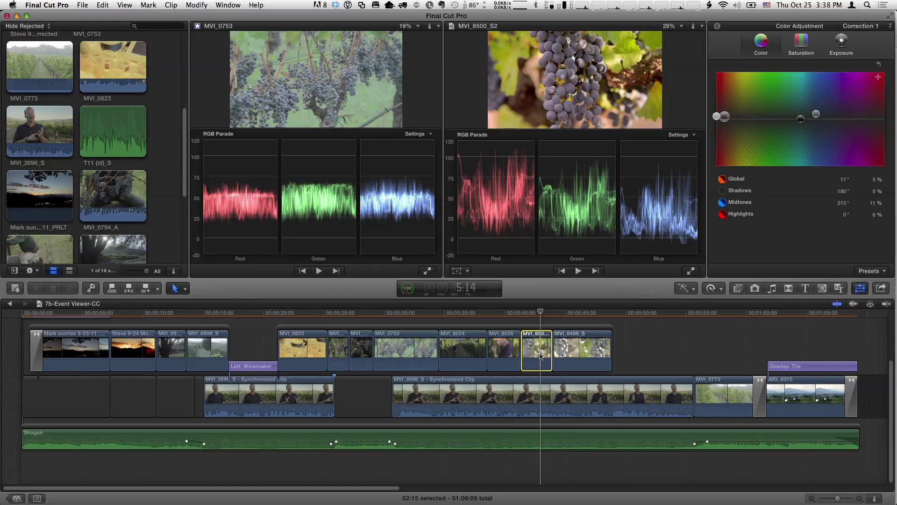
# Step: Reveal MVI_8500_S2 in the browser and load its original into the Event Viewer
pyautogui.hotkey('shift', 'f')
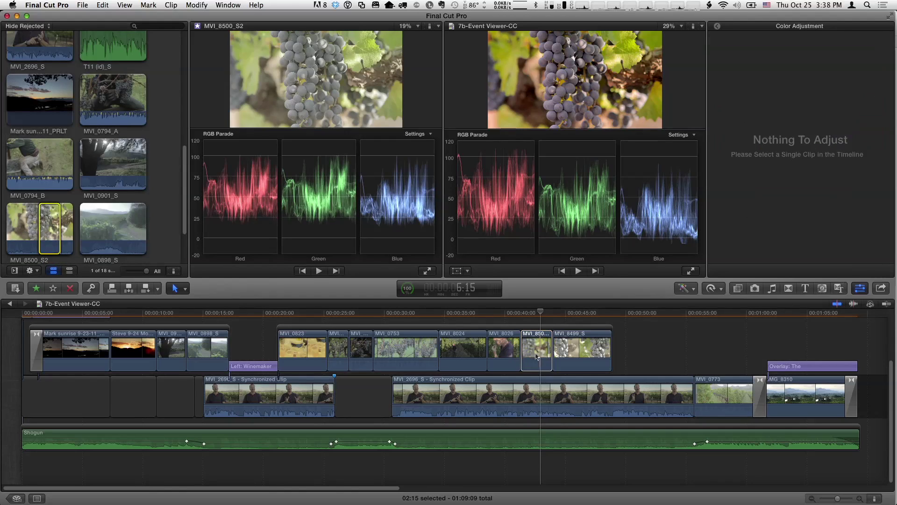
pyautogui.click(49, 229)
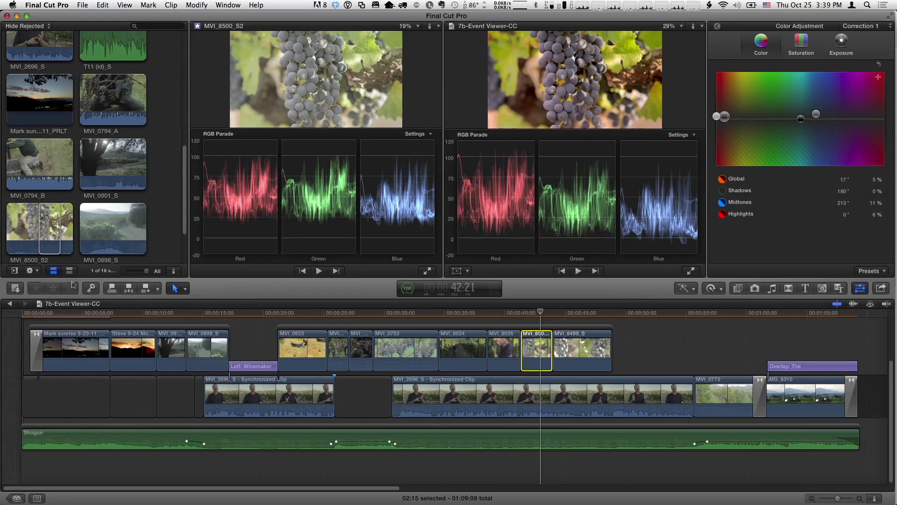
# Step: Show the Event Library and create a new empty event
pyautogui.click(14, 271)
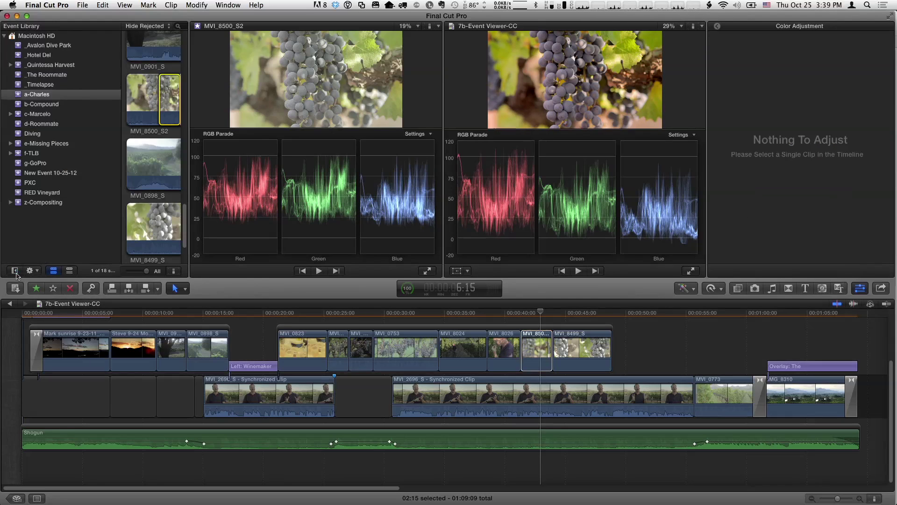
pyautogui.click(83, 5)
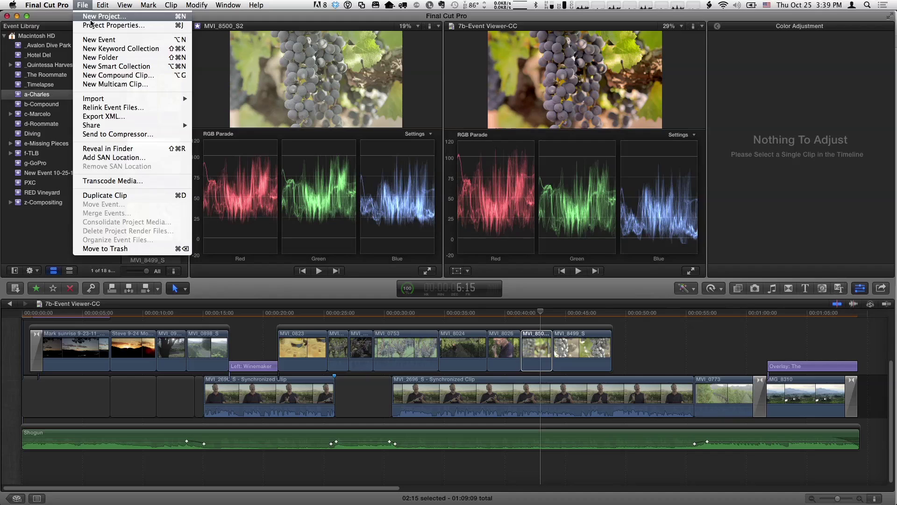
pyautogui.click(95, 42)
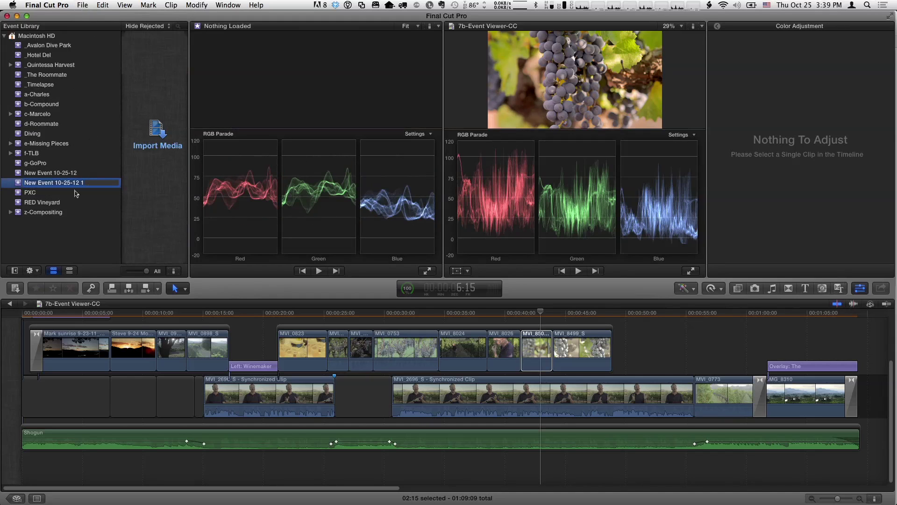
# Step: Turn the graded MVI_8500_S2 timeline clip into a compound clip named 'cc' in the new event
pyautogui.click(543, 350)
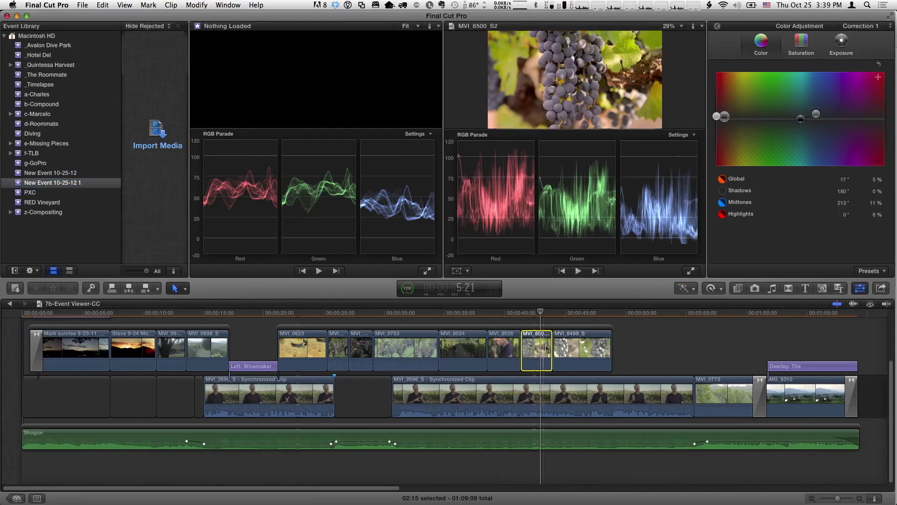
pyautogui.click(83, 5)
pyautogui.click(104, 75)
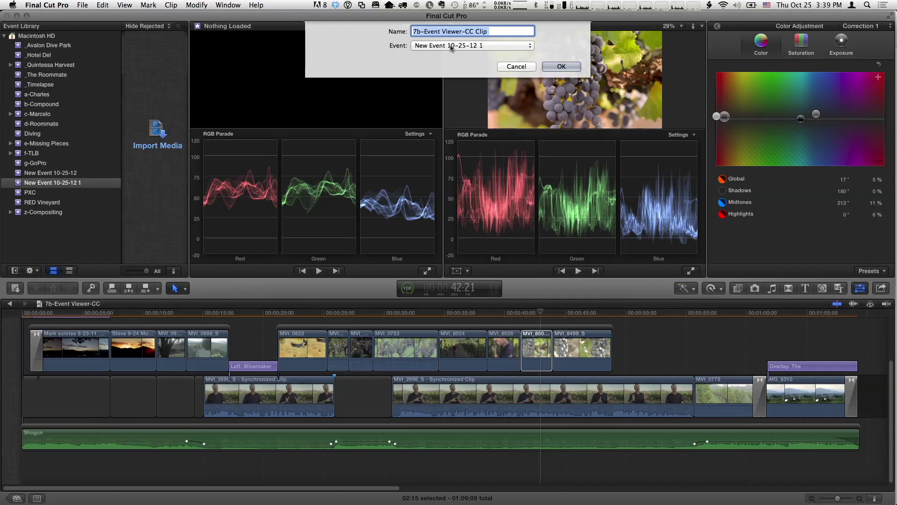
pyautogui.write('cc')
pyautogui.press('Return')
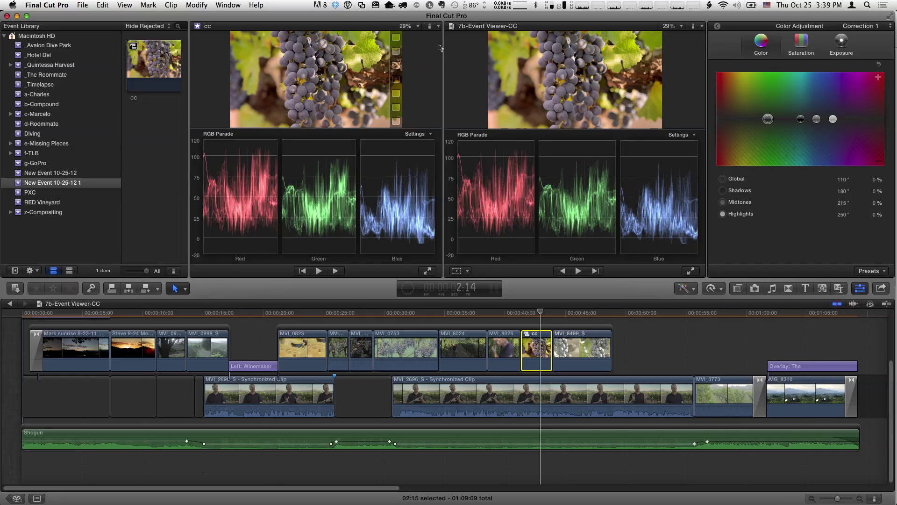
pyautogui.click(164, 64)
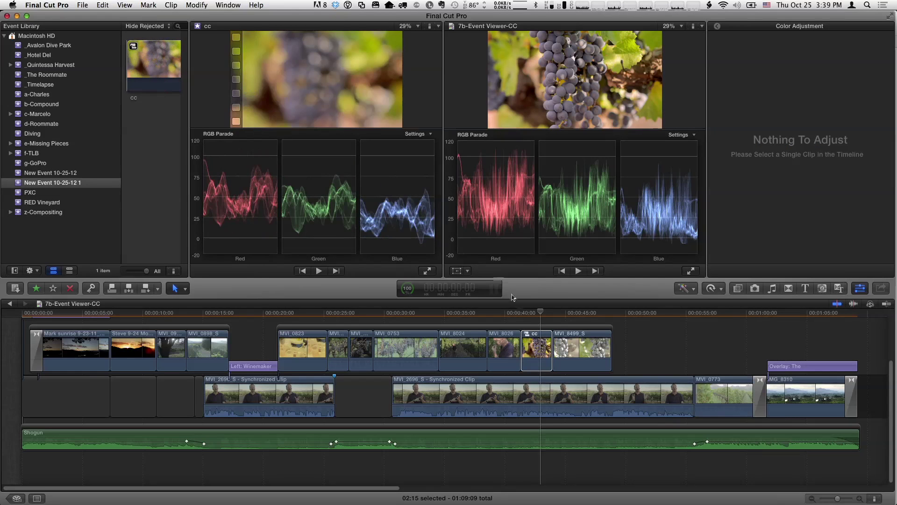
# Step: Break the cc compound clip back into MVI_8500_S2, then select MVI_8499_S to review its grade
pyautogui.press('super+6')
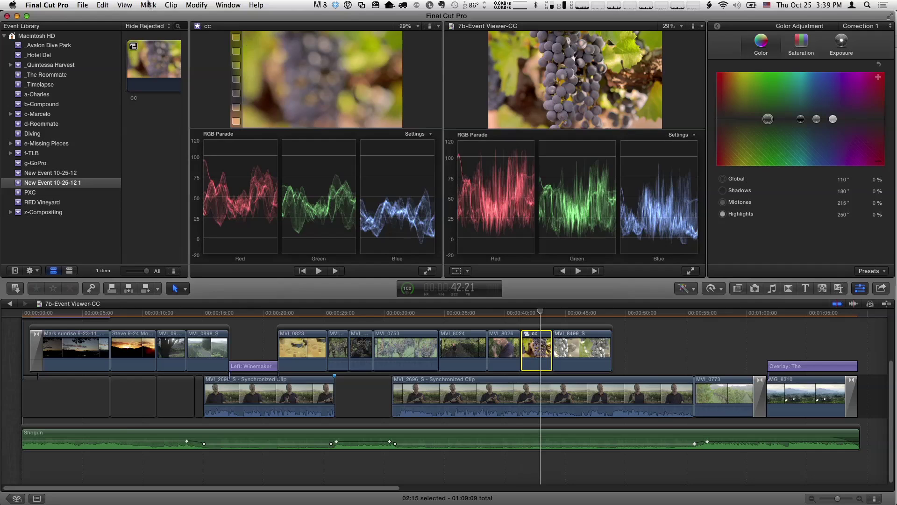
pyautogui.click(171, 4)
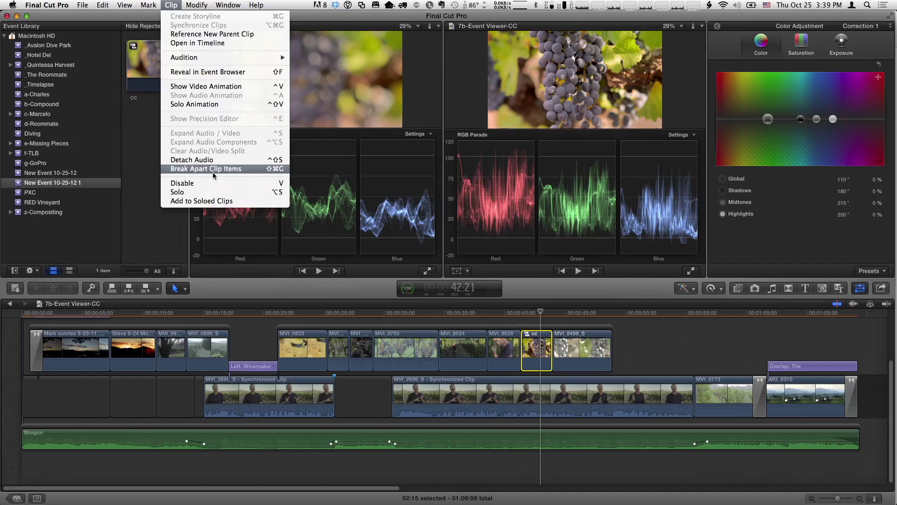
pyautogui.click(206, 168)
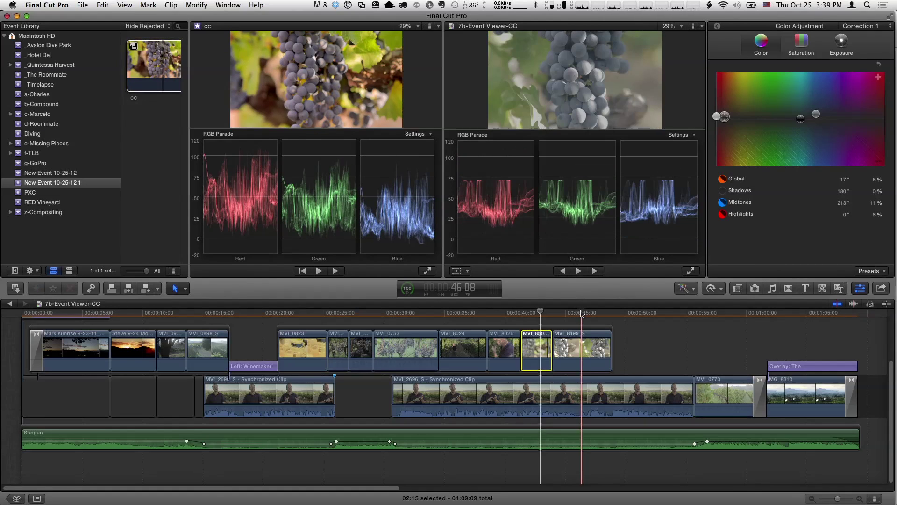
pyautogui.click(585, 342)
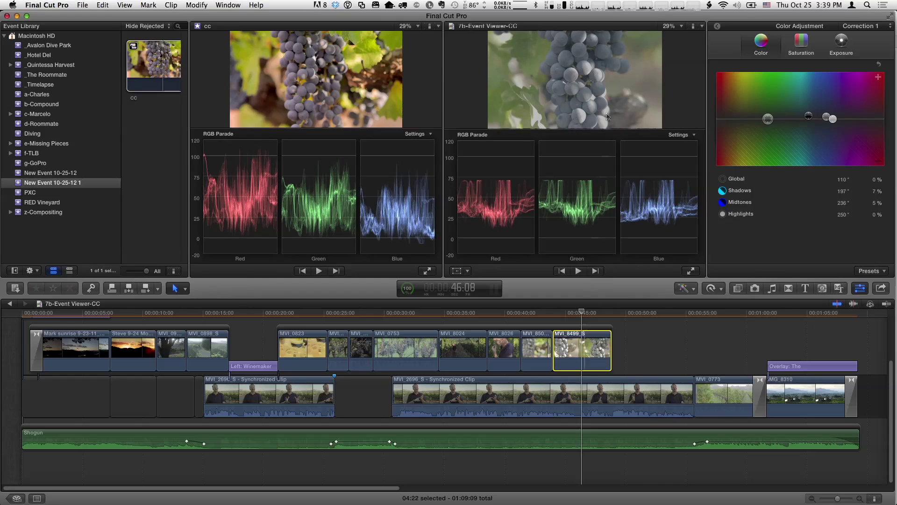